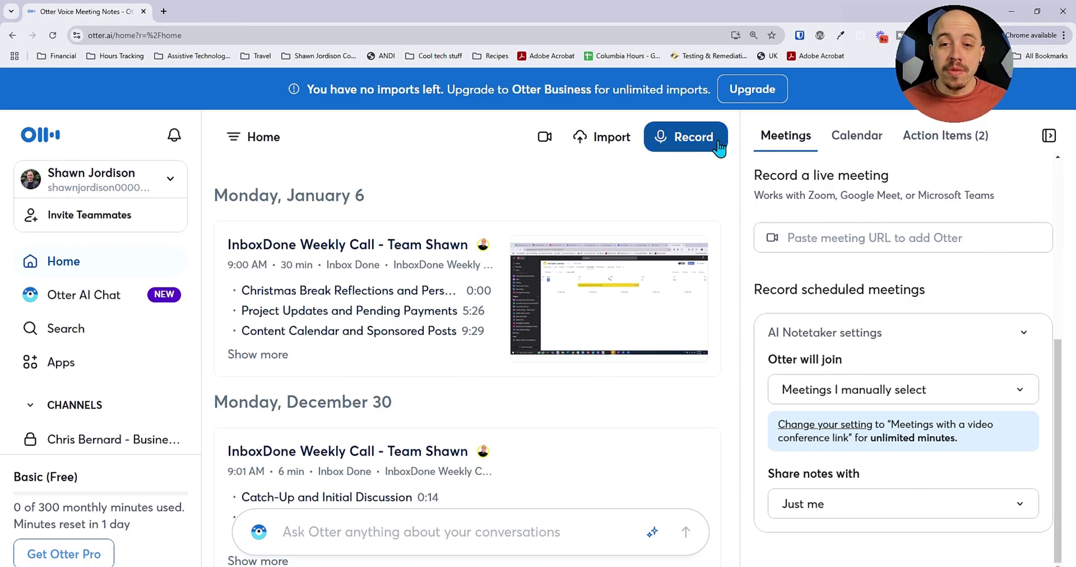
- Start a fresh live recording by choosing 'New recording' from the Record options
{"action": "left_click", "coordinate": [693, 147]}
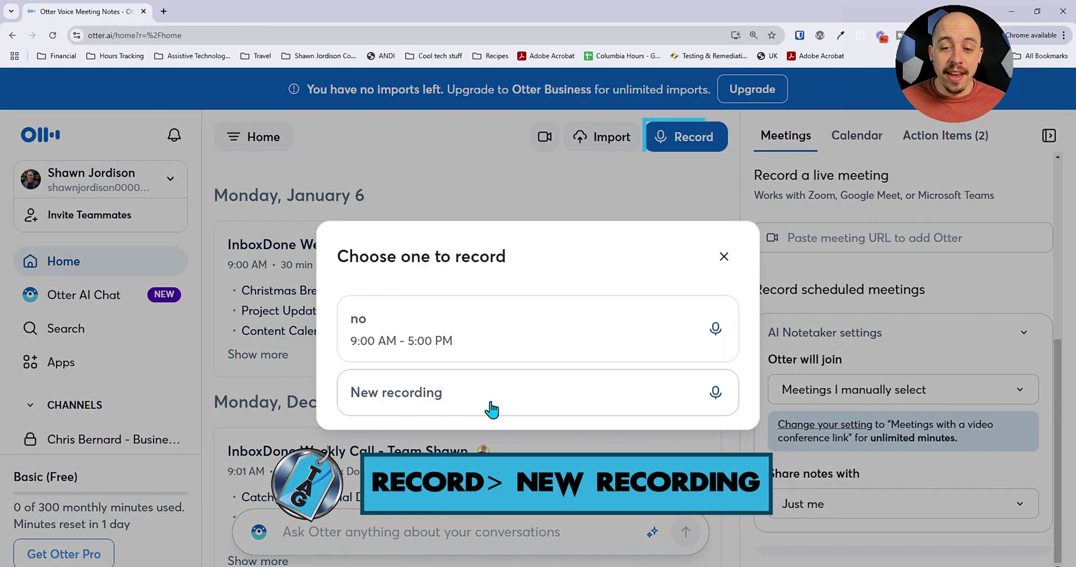
{"action": "left_click", "coordinate": [494, 404]}
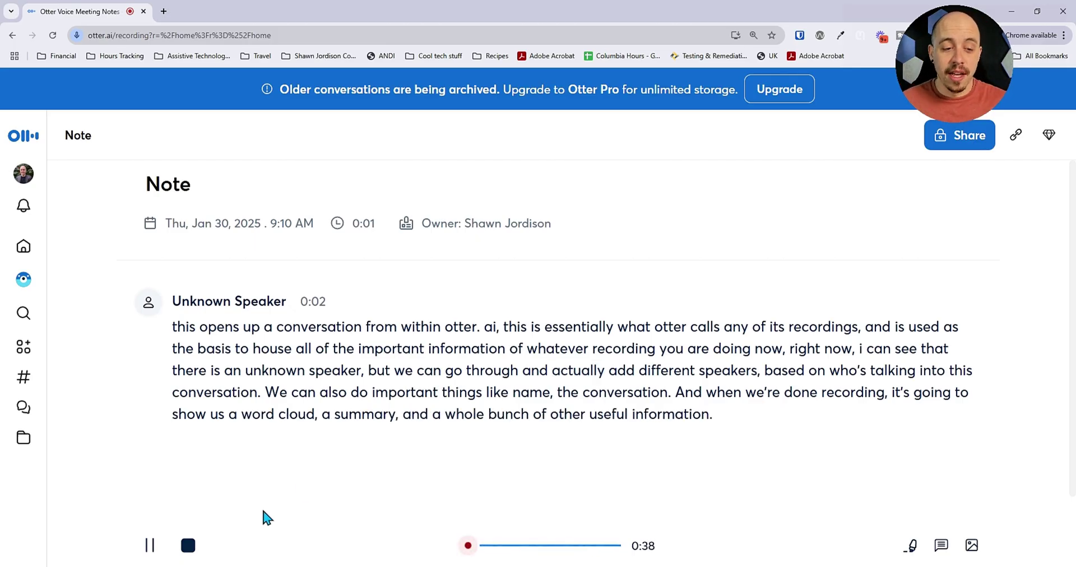
- Stop the Note recording and open the 'How To Make College Pdfs Accessible Ep 18 Compressed' conversation
{"action": "left_click", "coordinate": [189, 545]}
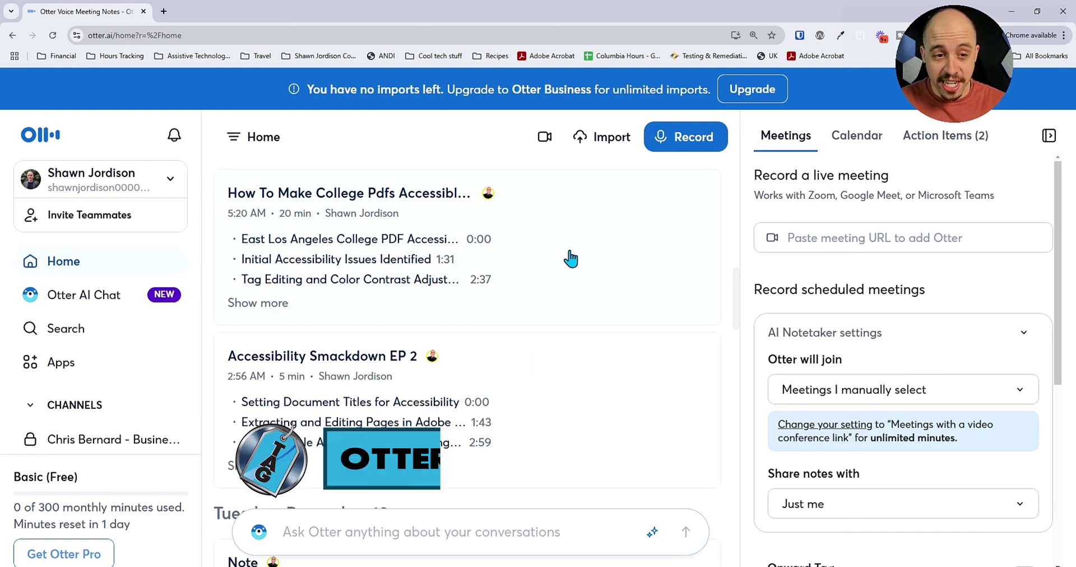
{"action": "left_click", "coordinate": [570, 259]}
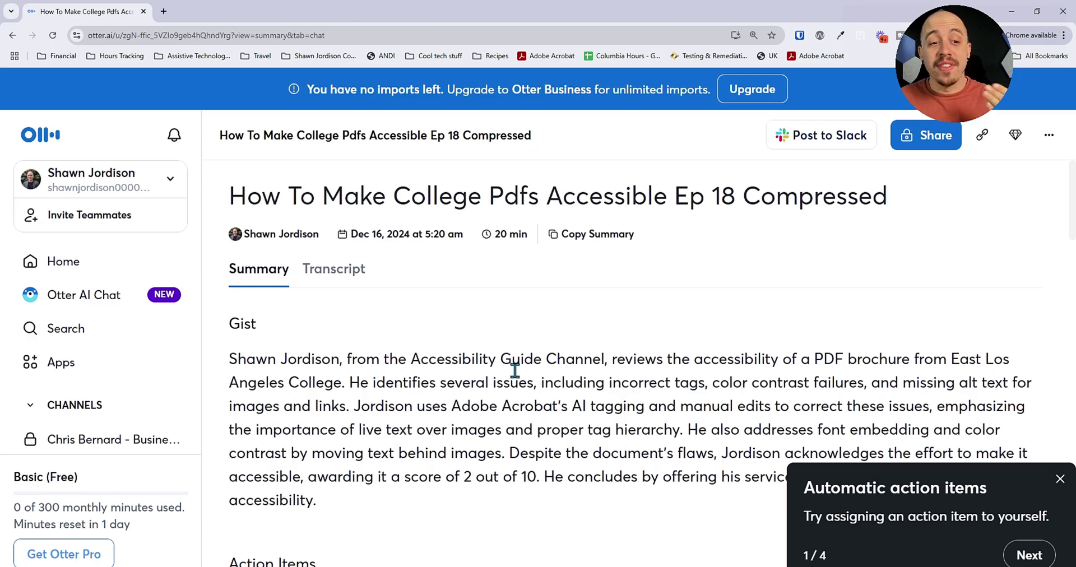
{"action": "scroll", "coordinate": [507, 374], "scroll_direction": "down", "scroll_amount": 7}
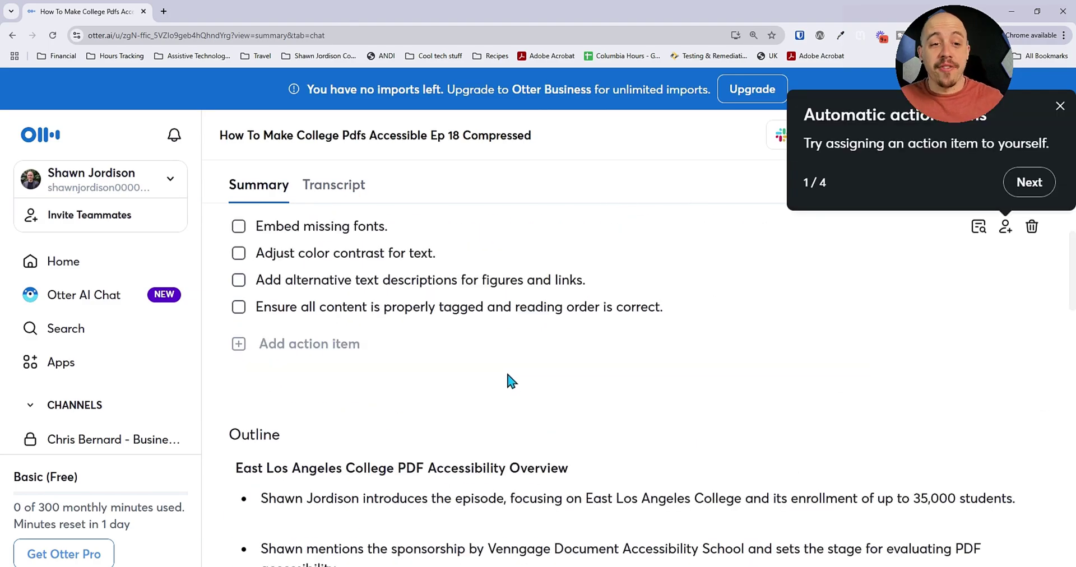
{"action": "scroll", "coordinate": [507, 374], "scroll_direction": "up", "scroll_amount": 7}
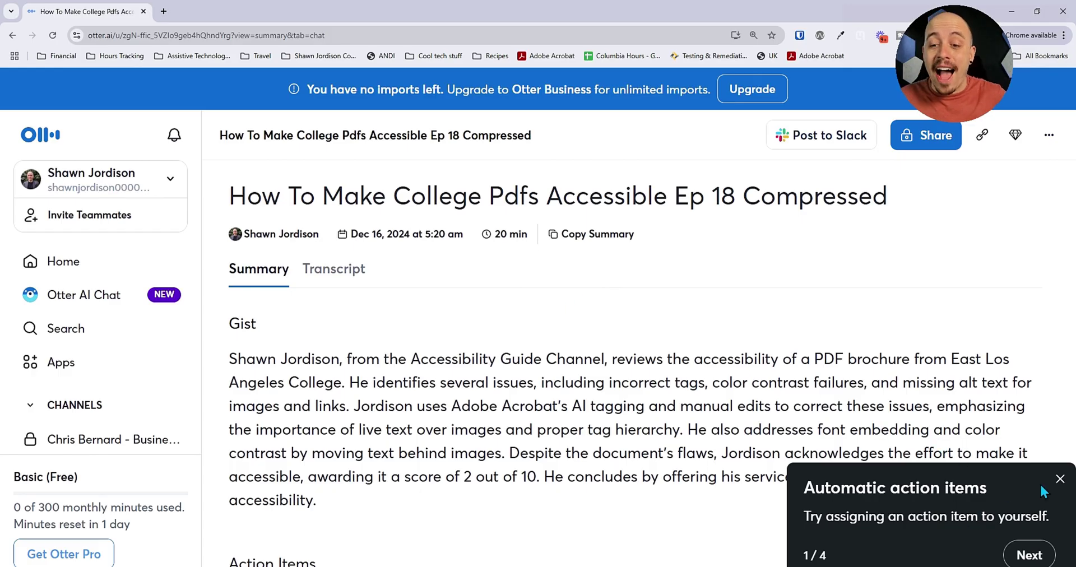
- Step through the feature tour's tips up to its final one
{"action": "left_click", "coordinate": [1024, 561]}
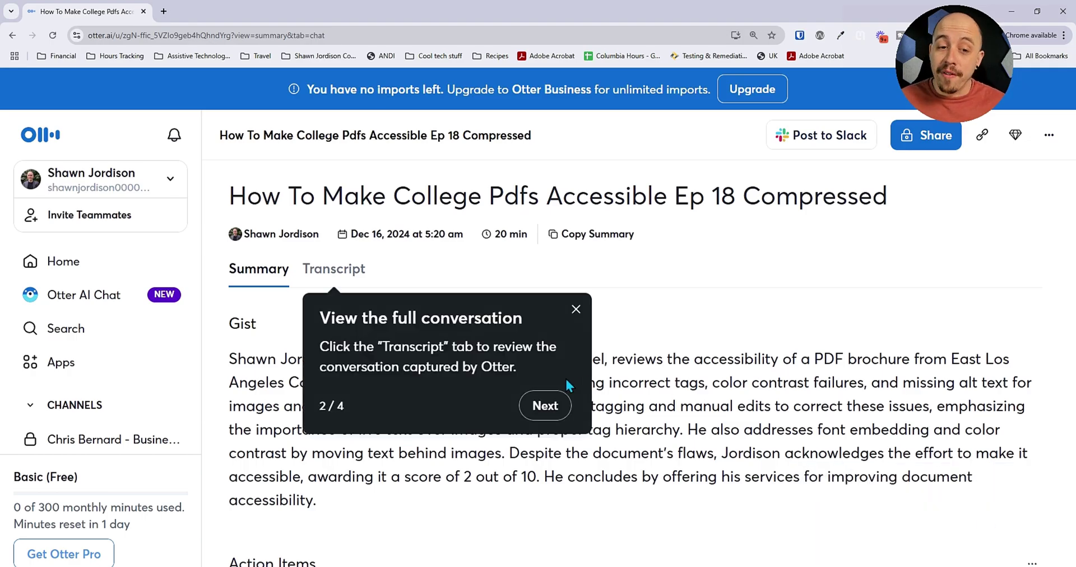
{"action": "left_click", "coordinate": [555, 407]}
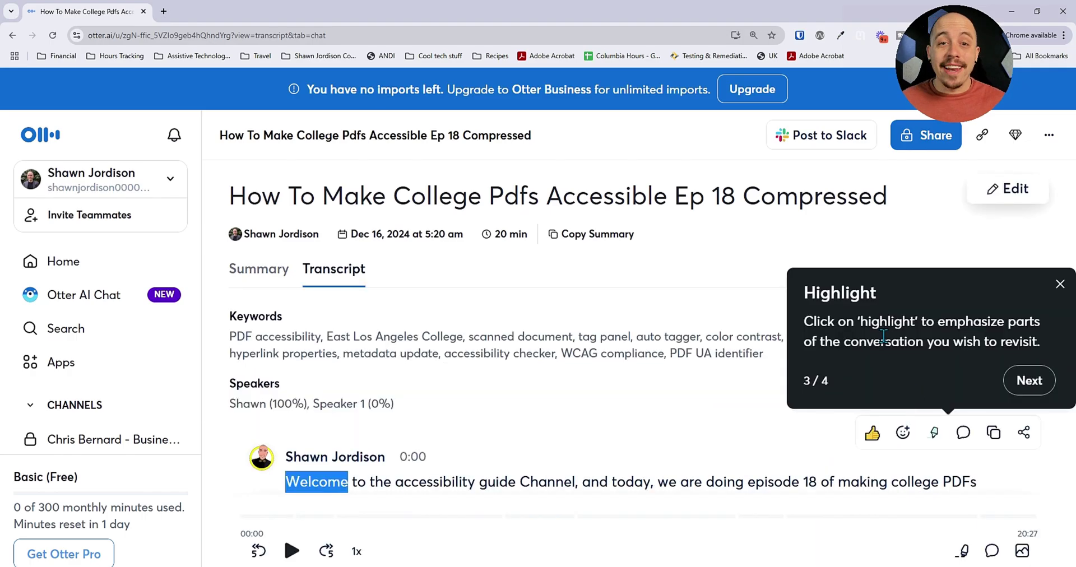
{"action": "left_click", "coordinate": [1029, 385]}
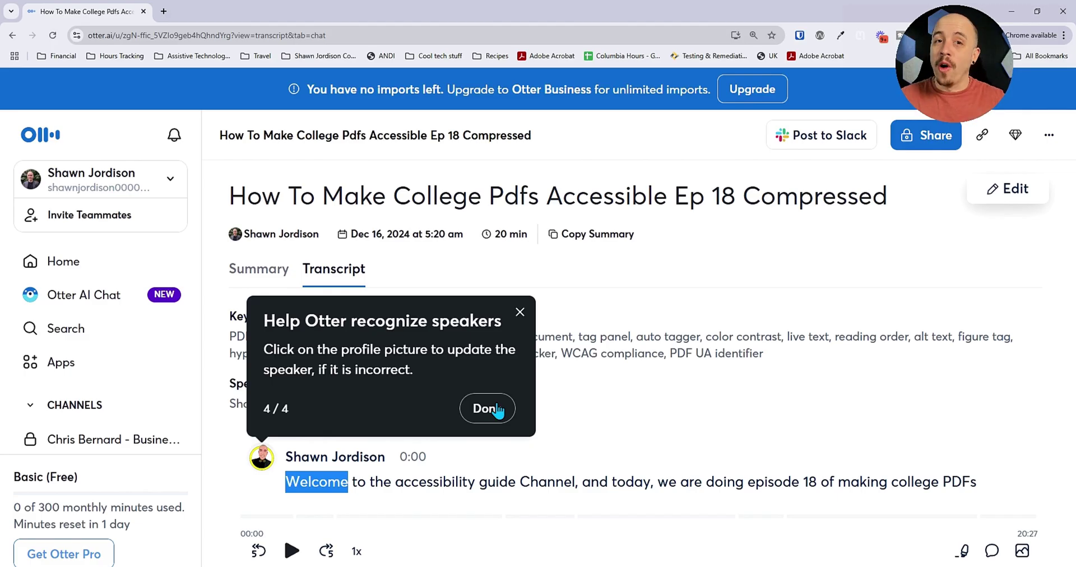
- Finish the tour, show the Summary, collapse the sidebar, zoom out and dismiss the AI Chat tip
{"action": "left_click", "coordinate": [486, 409]}
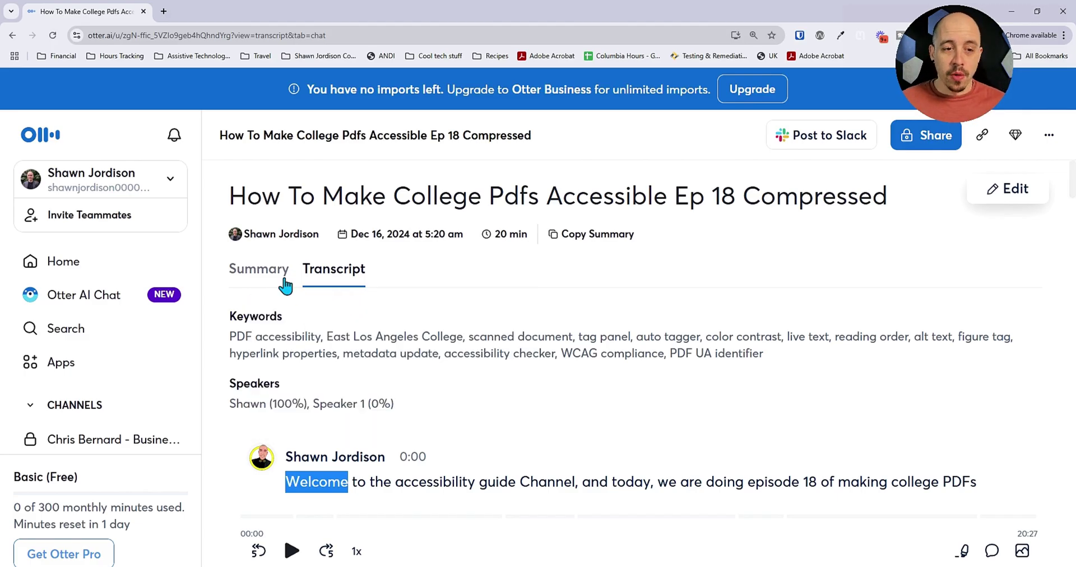
{"action": "left_click", "coordinate": [283, 280]}
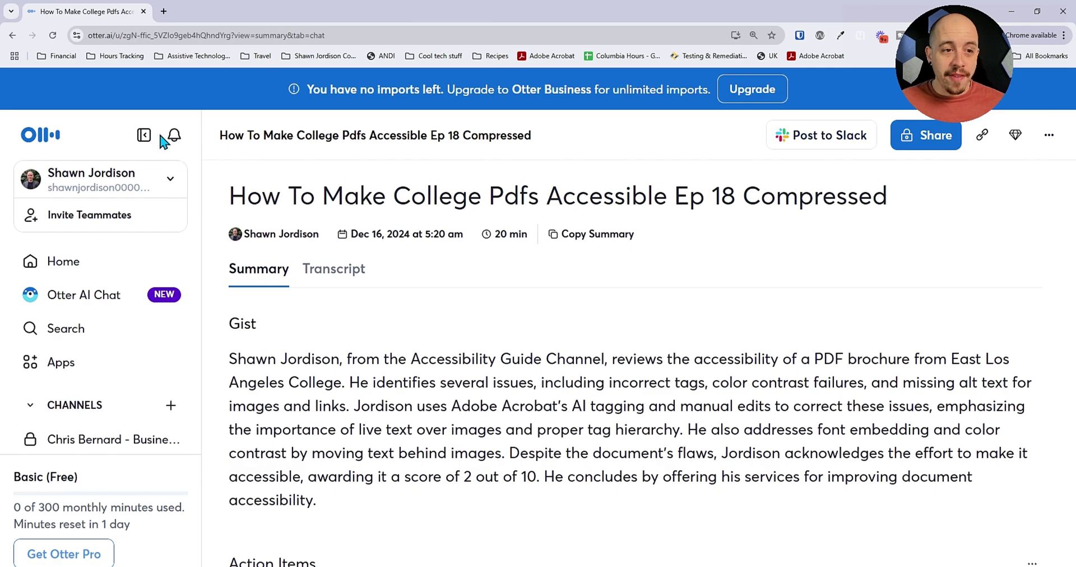
{"action": "left_click", "coordinate": [144, 136]}
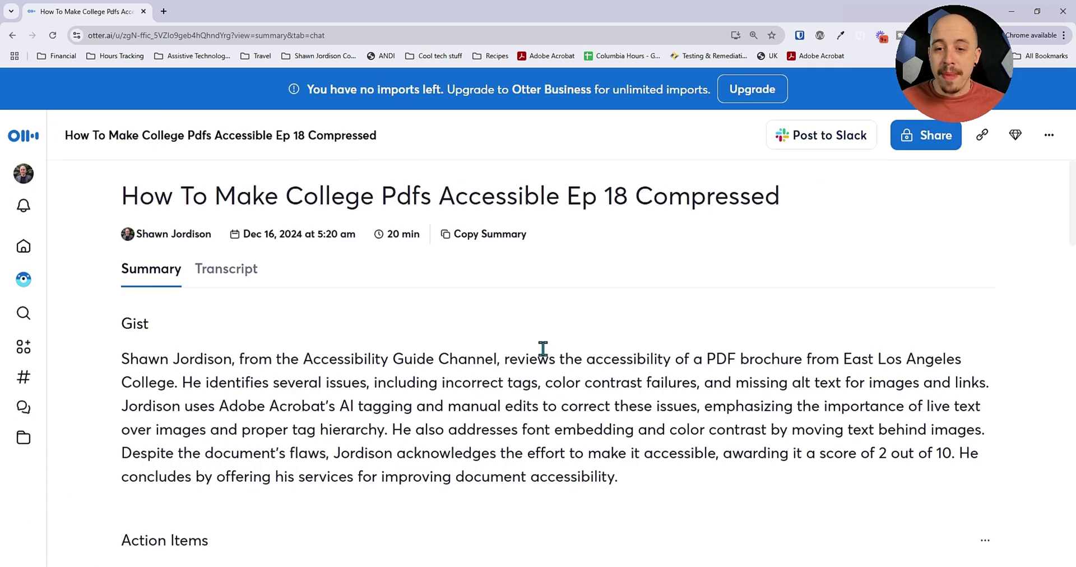
{"action": "key", "text": "ctrl+minus"}
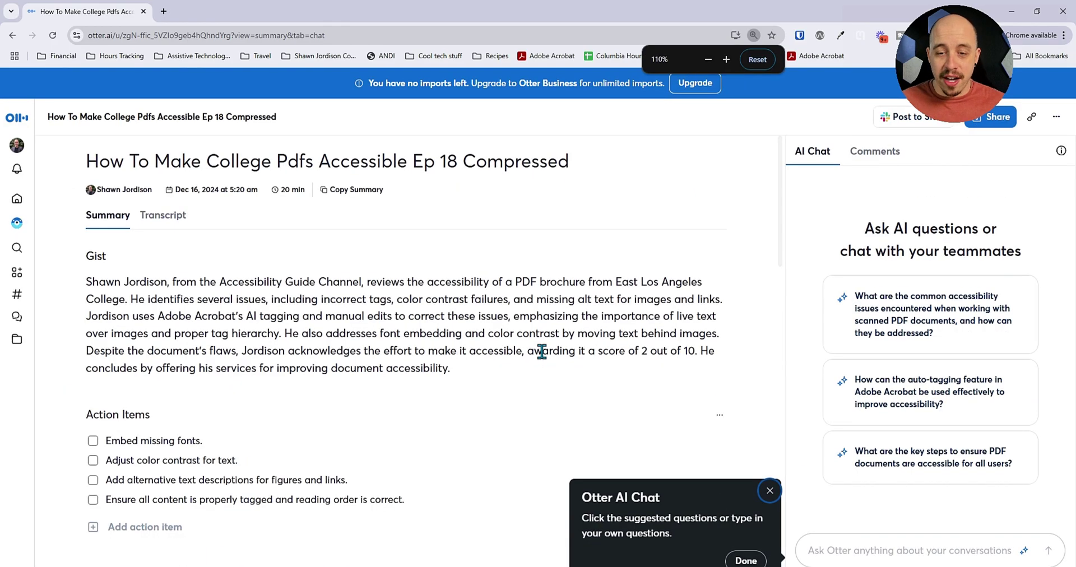
{"action": "left_click", "coordinate": [542, 352]}
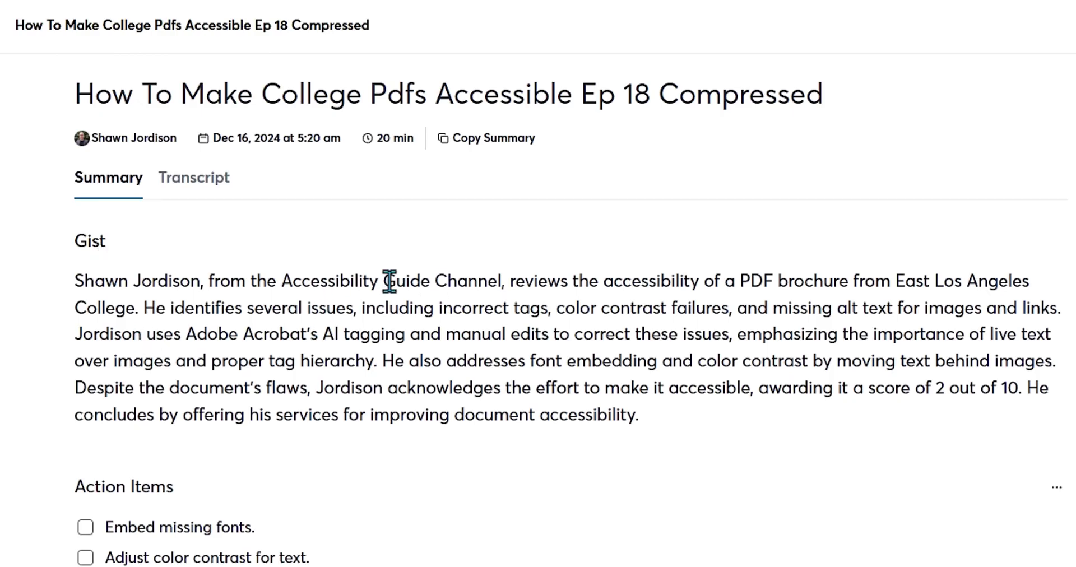
- Scroll through the summary's gist and action items
{"action": "scroll", "coordinate": [413, 356], "scroll_direction": "down", "scroll_amount": 5}
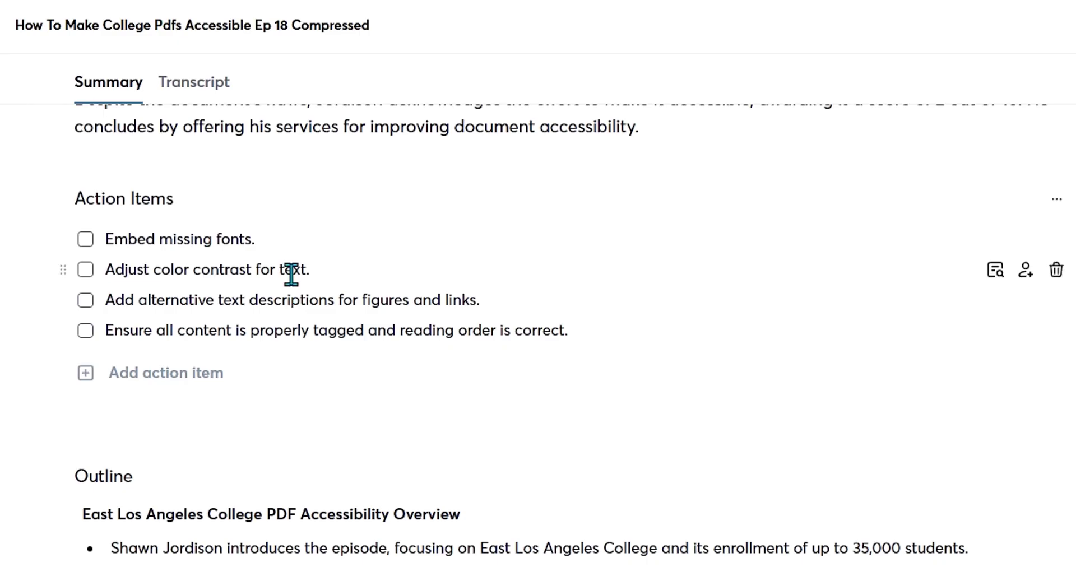
{"action": "scroll", "coordinate": [296, 306], "scroll_direction": "down", "scroll_amount": 5}
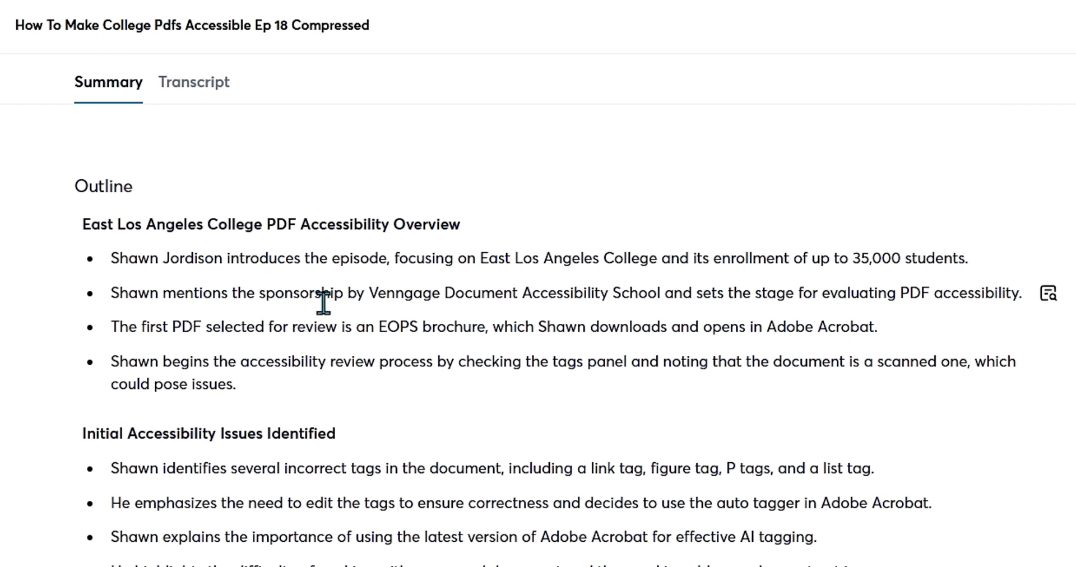
{"action": "scroll", "coordinate": [323, 302], "scroll_direction": "down", "scroll_amount": 9}
{"action": "scroll", "coordinate": [309, 334], "scroll_direction": "down", "scroll_amount": 4}
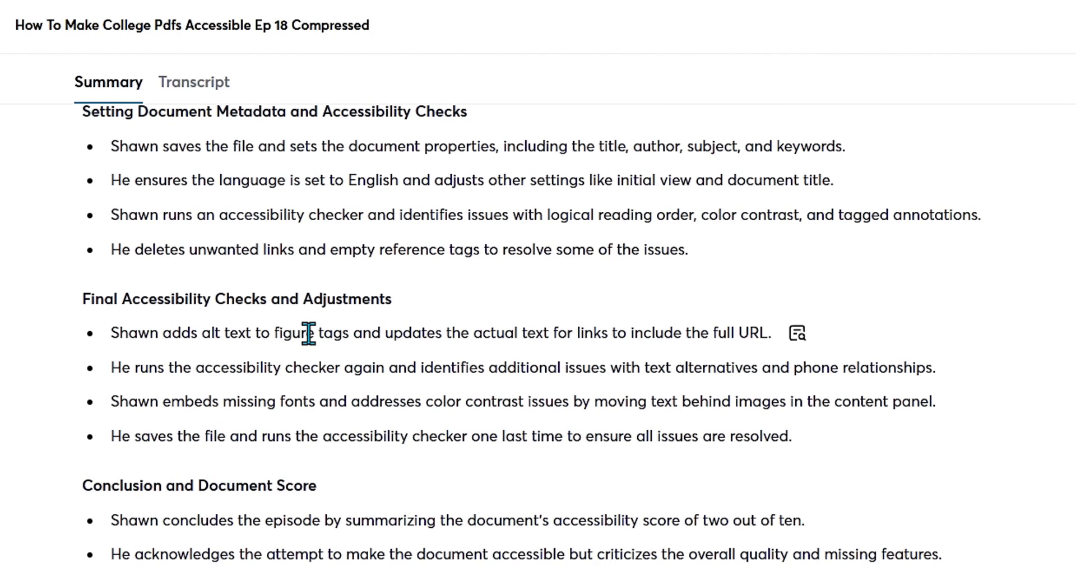
{"action": "scroll", "coordinate": [595, 471], "scroll_direction": "up", "scroll_amount": 10}
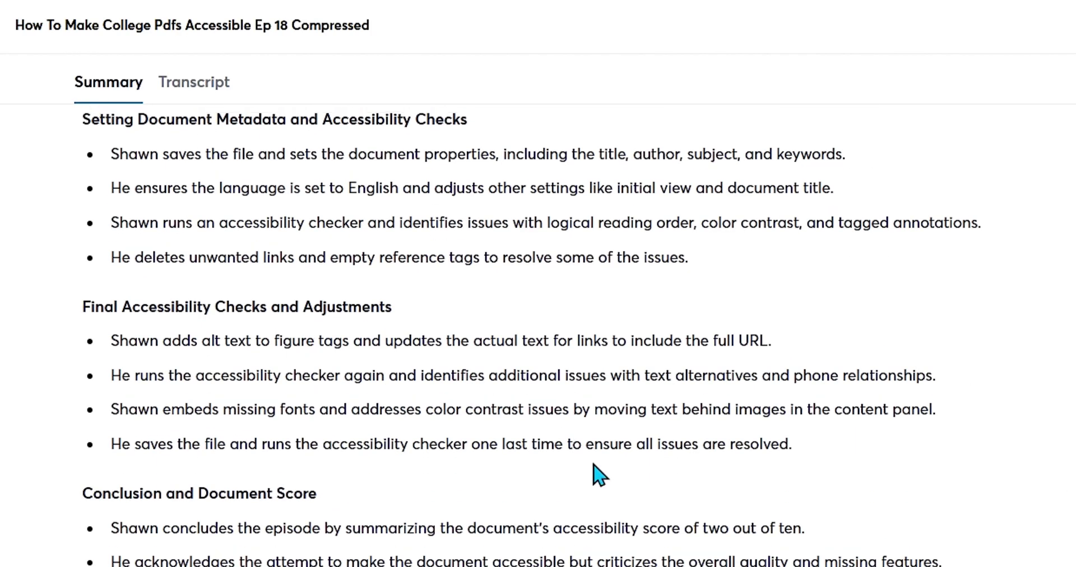
{"action": "scroll", "coordinate": [572, 458], "scroll_direction": "up", "scroll_amount": 10}
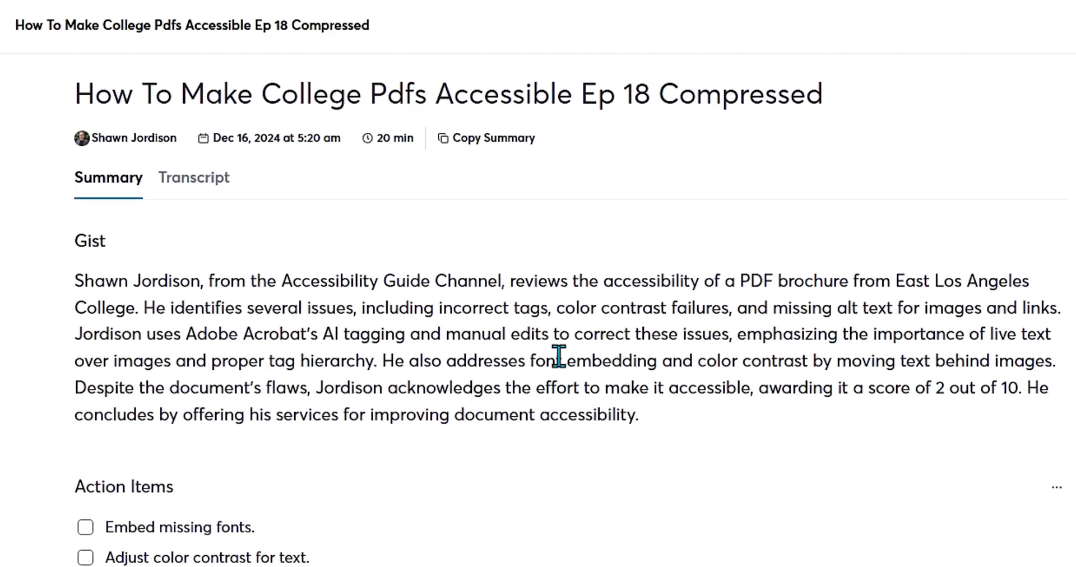
- Browse the full Transcript, then return to the Summary view
{"action": "left_click", "coordinate": [195, 188]}
{"action": "scroll", "coordinate": [561, 291], "scroll_direction": "down", "scroll_amount": 15}
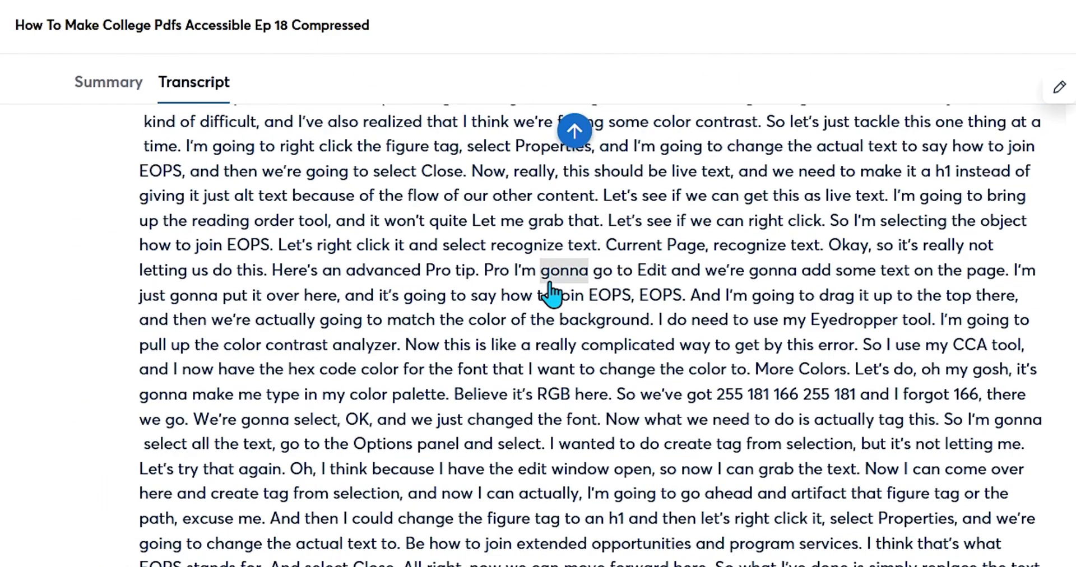
{"action": "scroll", "coordinate": [552, 292], "scroll_direction": "down", "scroll_amount": 10}
{"action": "scroll", "coordinate": [547, 287], "scroll_direction": "down", "scroll_amount": 5}
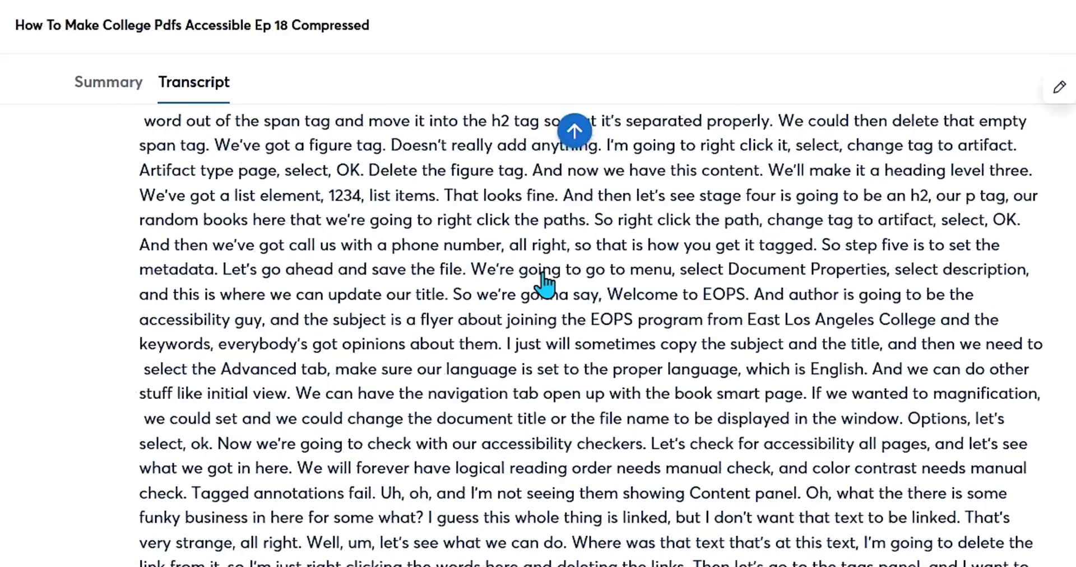
{"action": "scroll", "coordinate": [541, 283], "scroll_direction": "down", "scroll_amount": 2}
{"action": "left_click", "coordinate": [114, 90]}
{"action": "scroll", "coordinate": [113, 168], "scroll_direction": "up", "scroll_amount": 5}
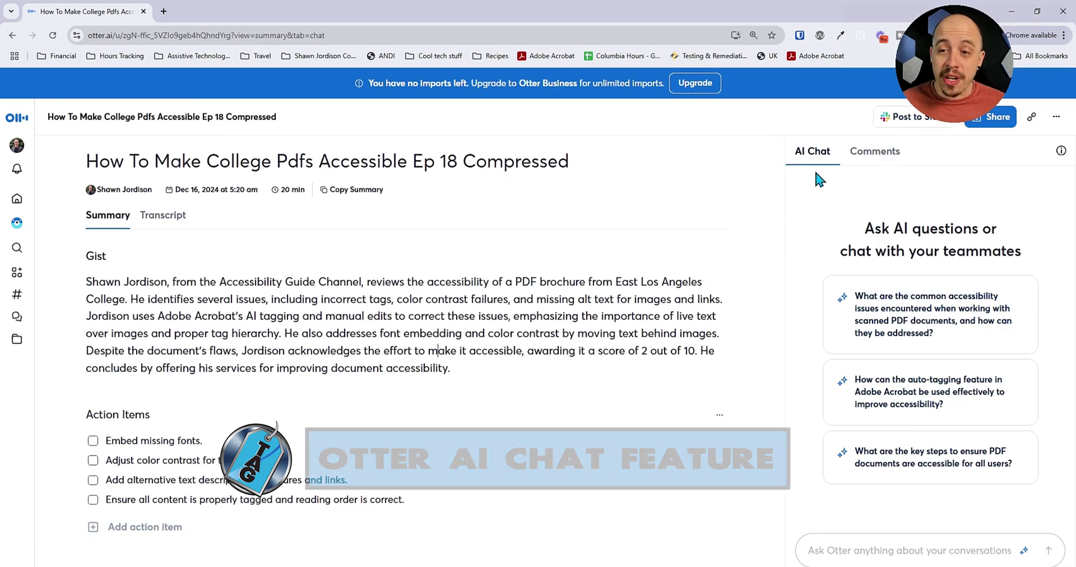
- Ask the AI Chat 'What is the key takeaway'
{"action": "left_click", "coordinate": [866, 154]}
{"action": "left_click", "coordinate": [827, 153]}
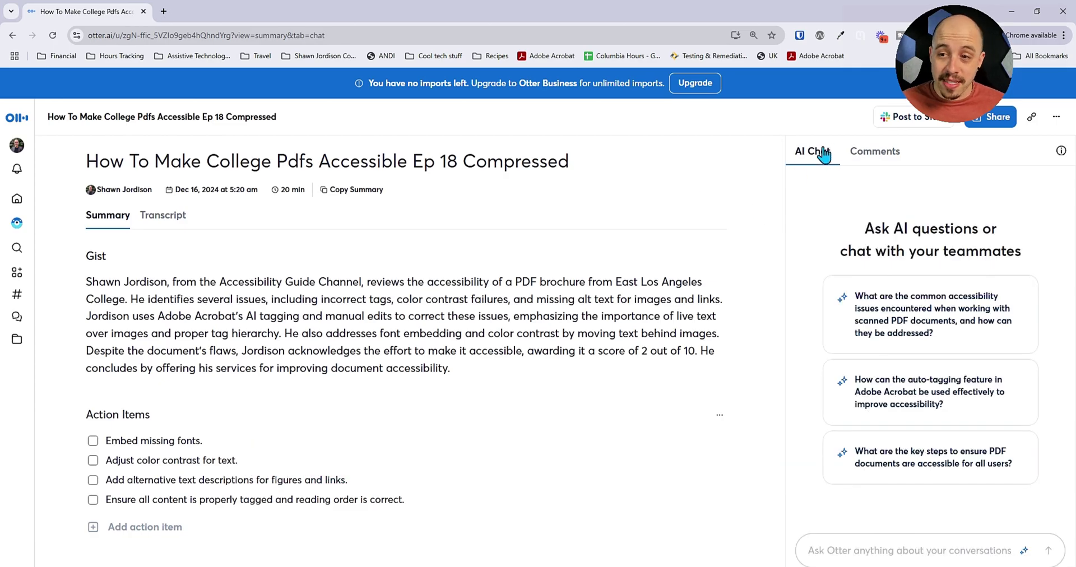
{"action": "left_click", "coordinate": [917, 541]}
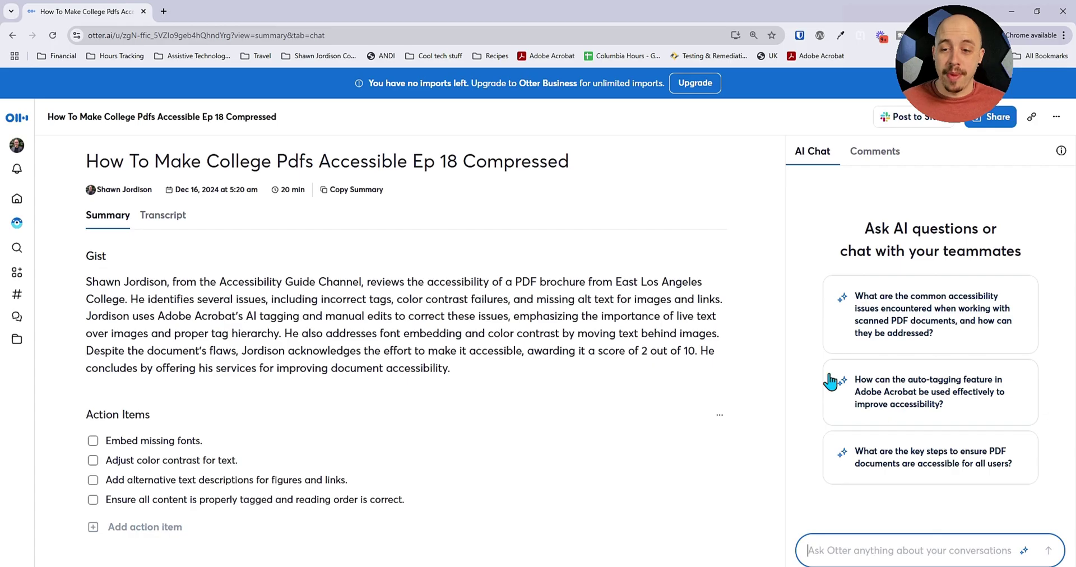
{"action": "type", "text": "What is the k"}
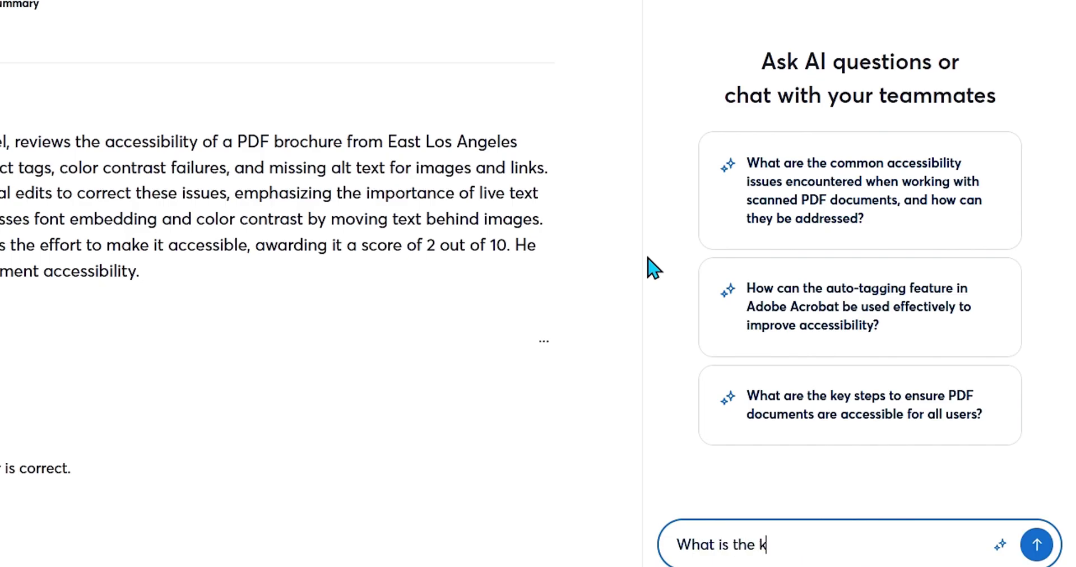
{"action": "type", "text": "ey takeaway"}
{"action": "key", "text": "Return"}
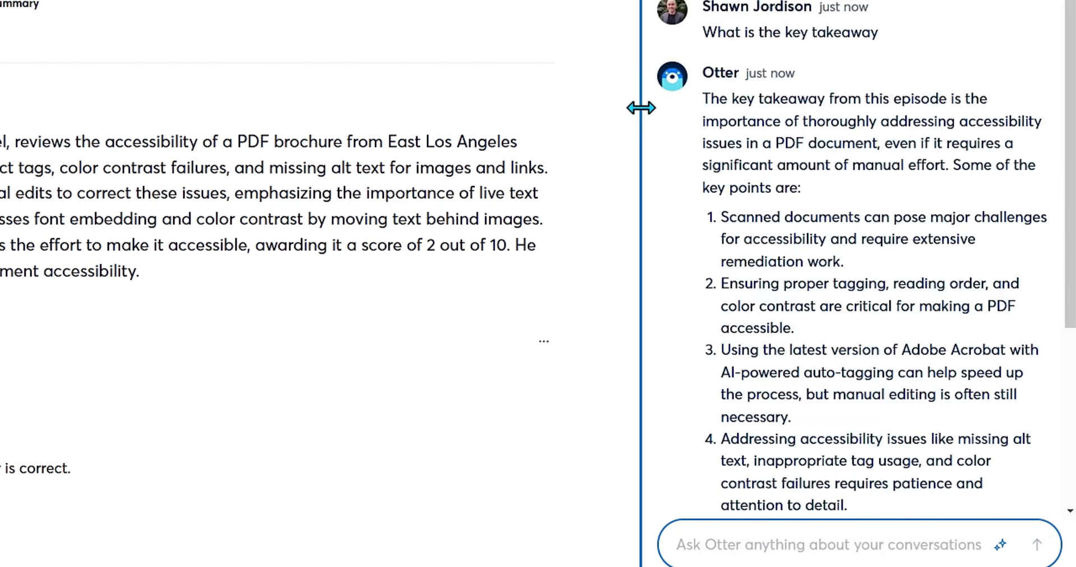
- Widen the chat panel to read Otter's five-point answer, then show the Transcript
{"action": "left_click_drag", "start_coordinate": [640, 110], "coordinate": [489, 133]}
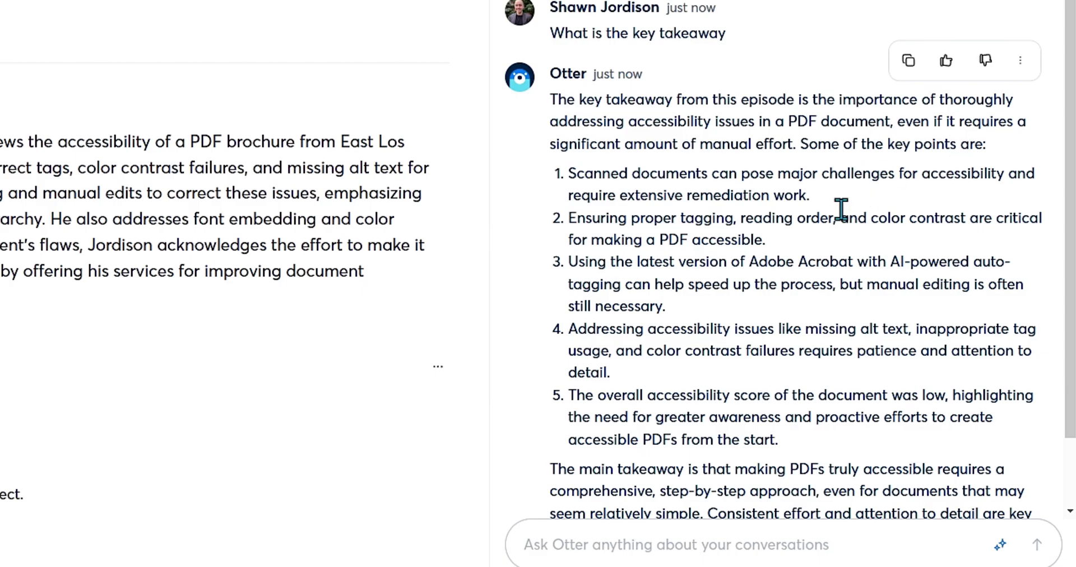
{"action": "scroll", "coordinate": [843, 213], "scroll_direction": "down", "scroll_amount": 2}
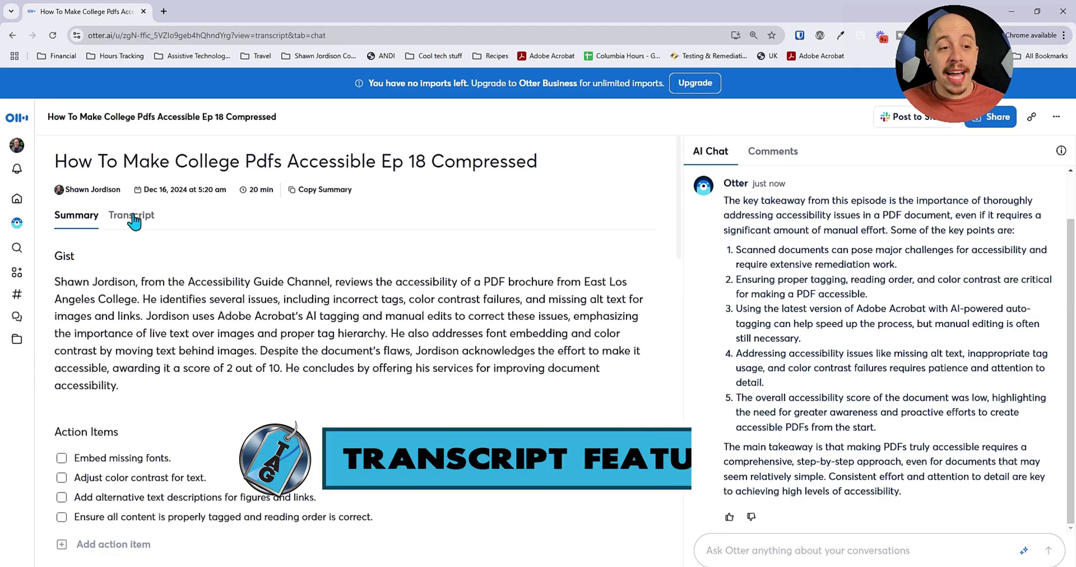
{"action": "left_click", "coordinate": [133, 221]}
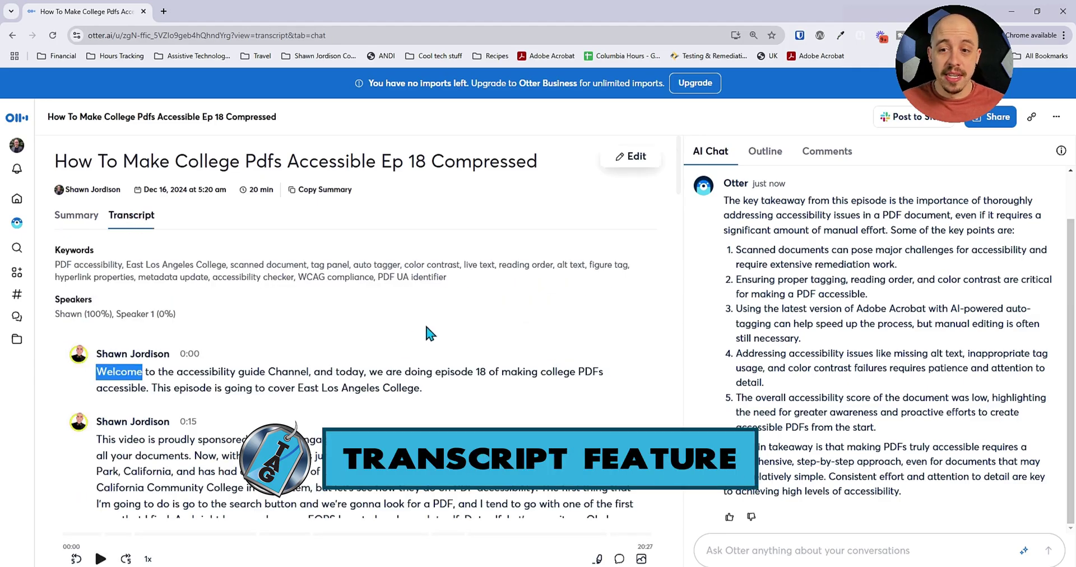
- Highlight the second transcript paragraph, then remove that highlight
{"action": "scroll", "coordinate": [428, 332], "scroll_direction": "down", "scroll_amount": 3}
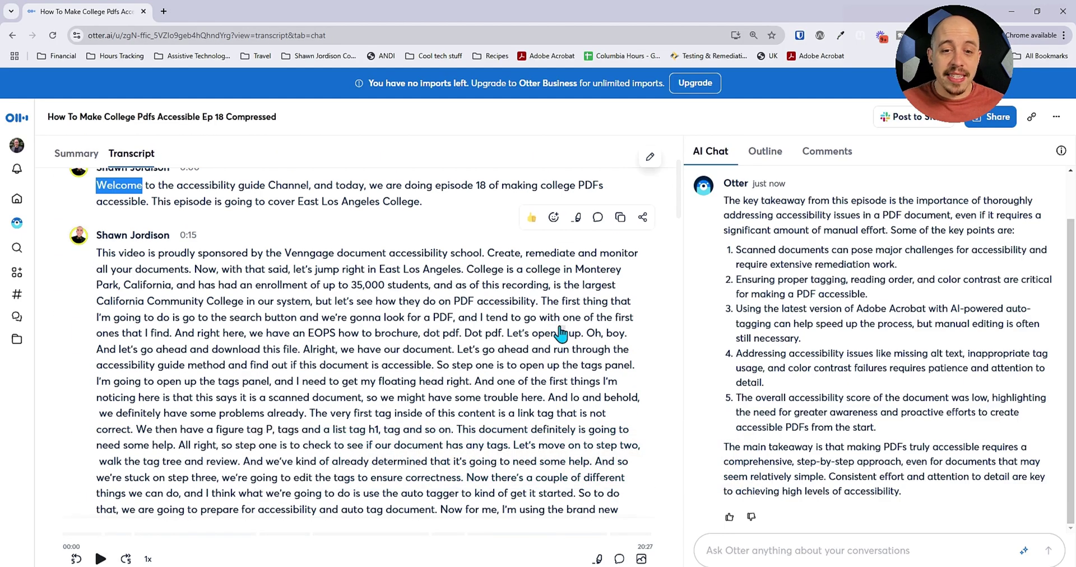
{"action": "left_click", "coordinate": [576, 219]}
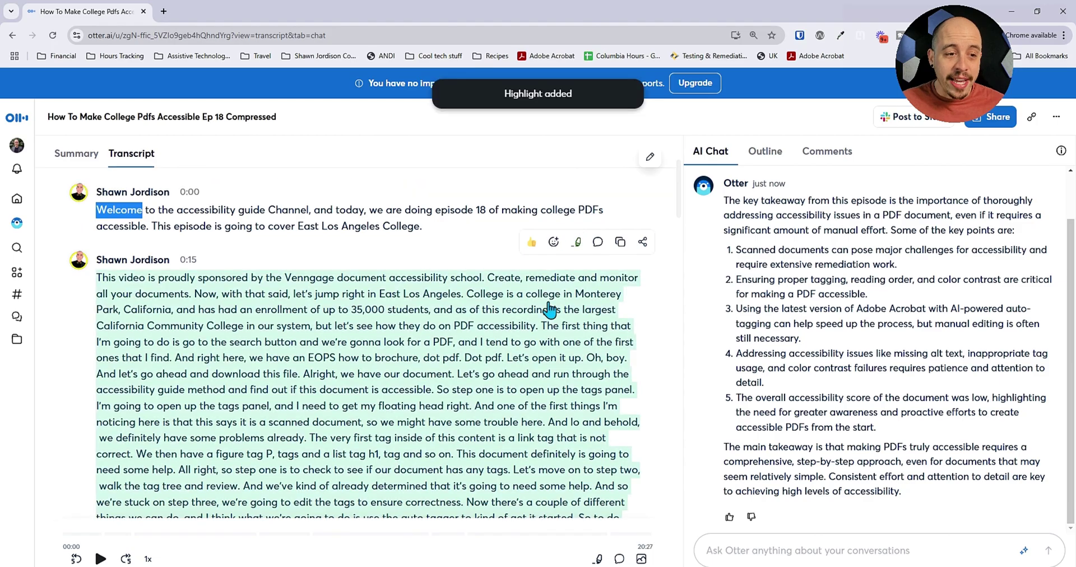
{"action": "left_click", "coordinate": [576, 250]}
- Insert the tag-panel screenshot beside the passage about searching for a PDF
{"action": "left_click_drag", "start_coordinate": [529, 333], "coordinate": [296, 302]}
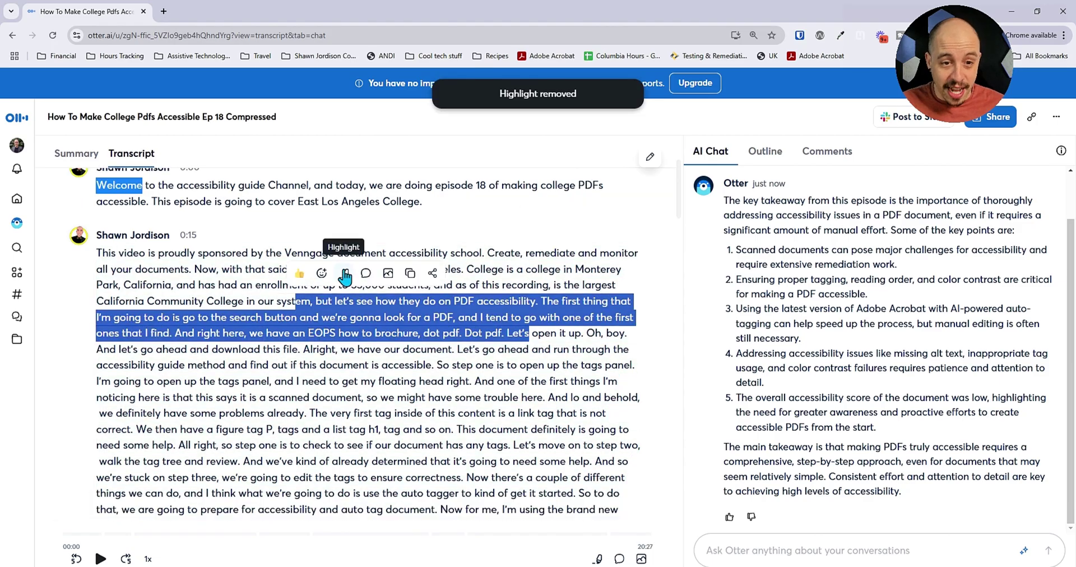
{"action": "left_click", "coordinate": [388, 272]}
{"action": "scroll", "coordinate": [66, 136], "scroll_direction": "down", "scroll_amount": 3}
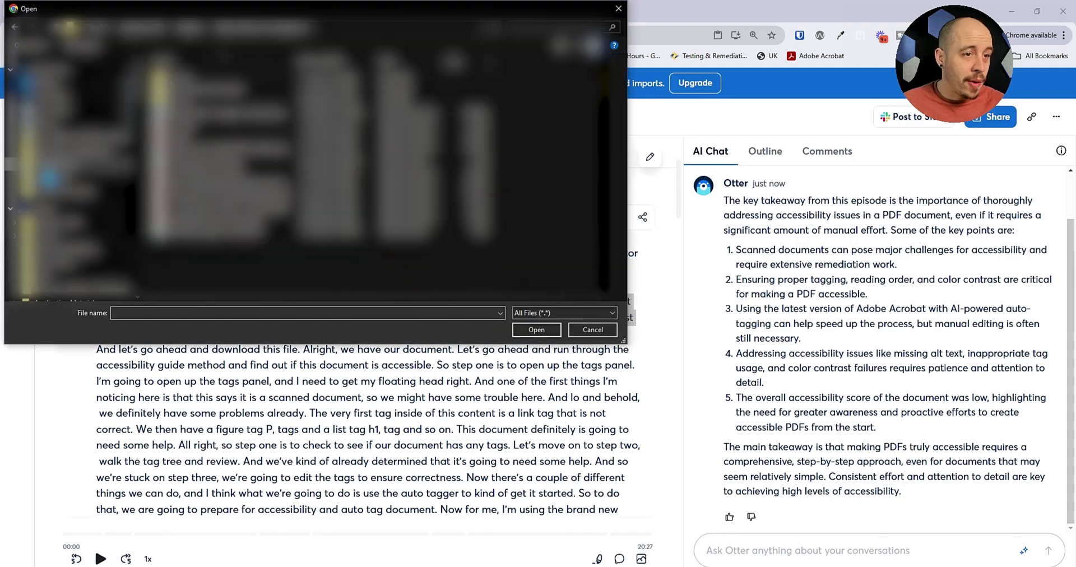
{"action": "left_click", "coordinate": [66, 136]}
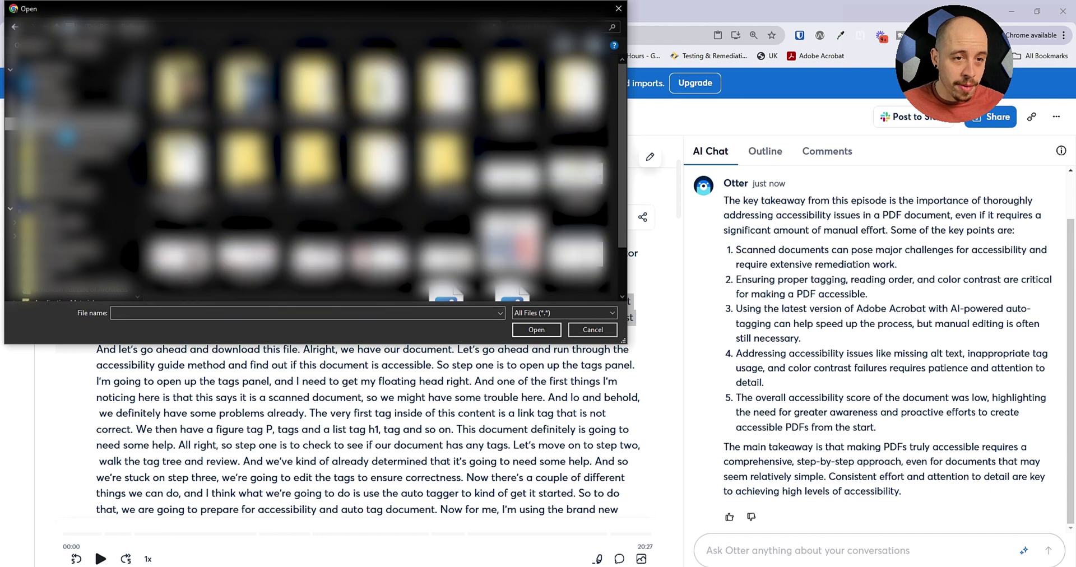
{"action": "double_click", "coordinate": [174, 256]}
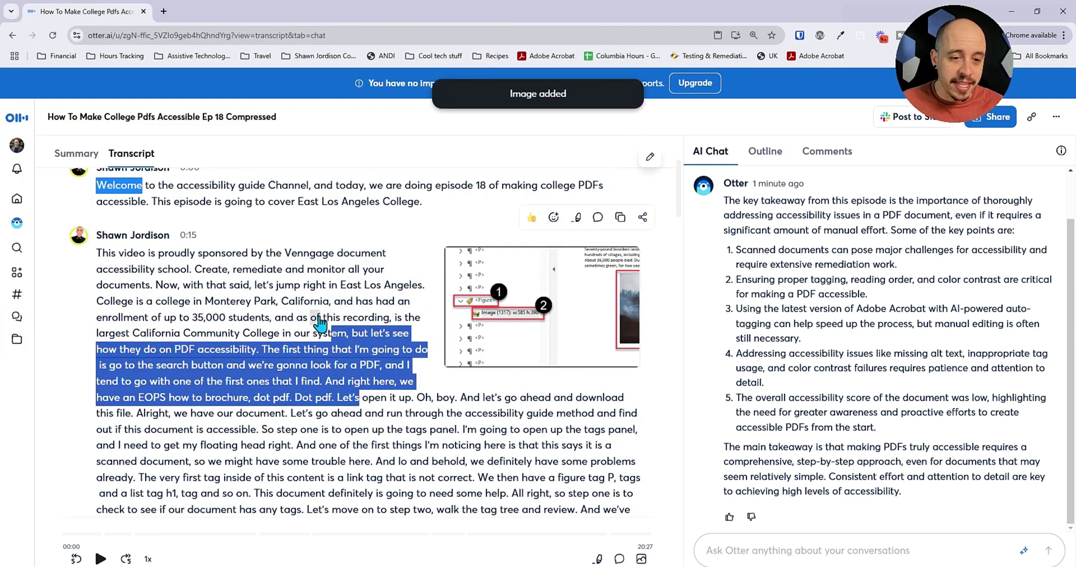
{"action": "scroll", "coordinate": [448, 291], "scroll_direction": "down", "scroll_amount": 3}
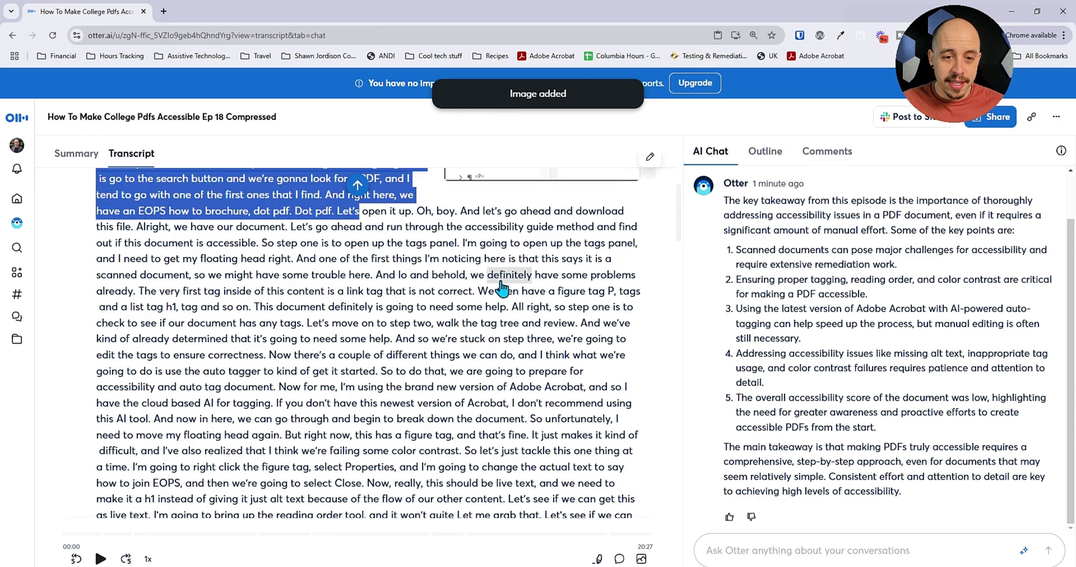
- Add a 'hello world' comment to the passage about the link tag
{"action": "left_click_drag", "start_coordinate": [500, 275], "coordinate": [390, 294]}
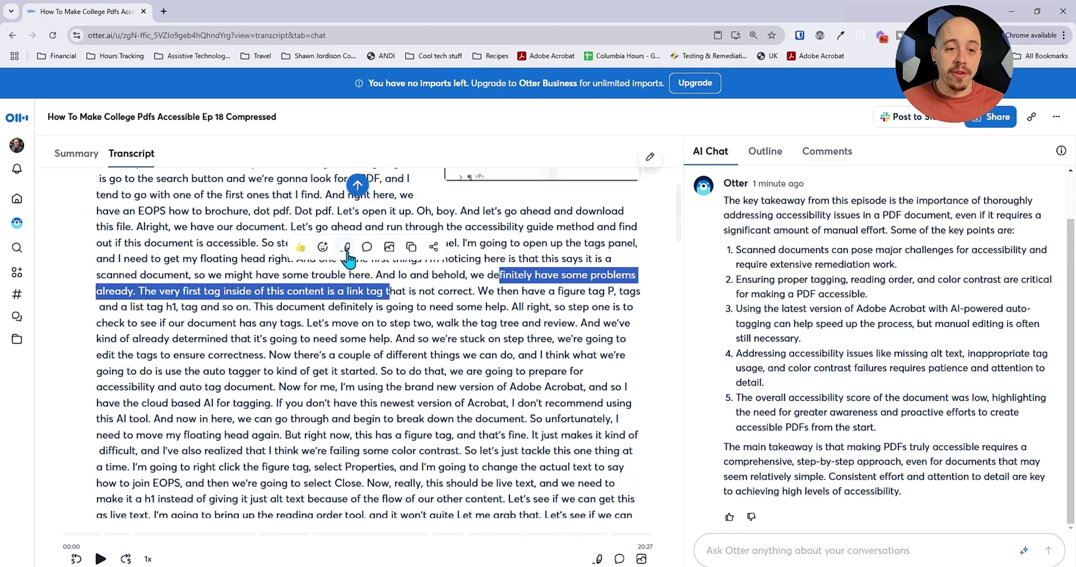
{"action": "left_click", "coordinate": [367, 247]}
{"action": "type", "text": "hello world"}
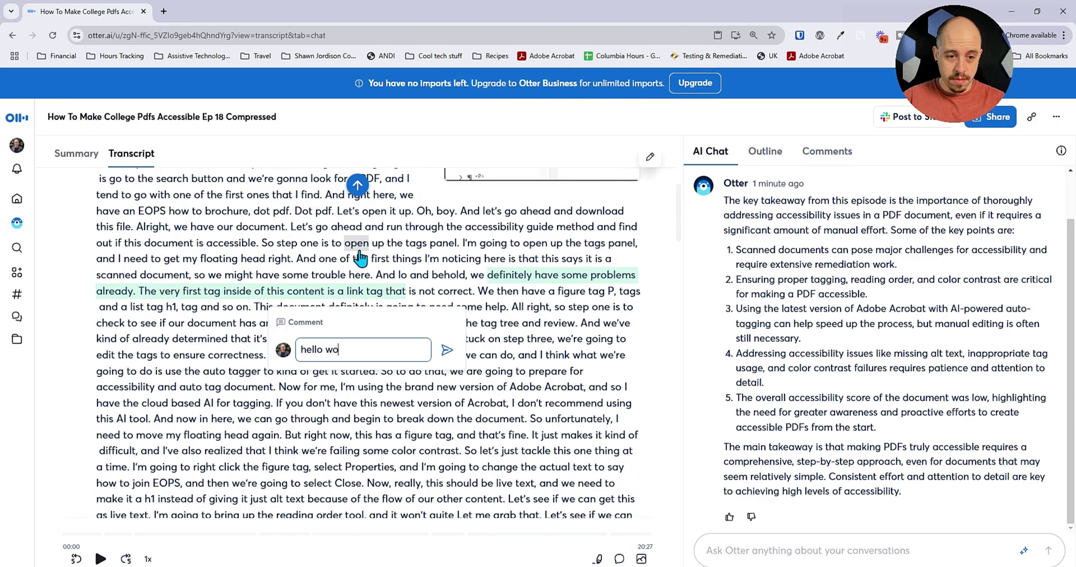
{"action": "key", "text": "Return"}
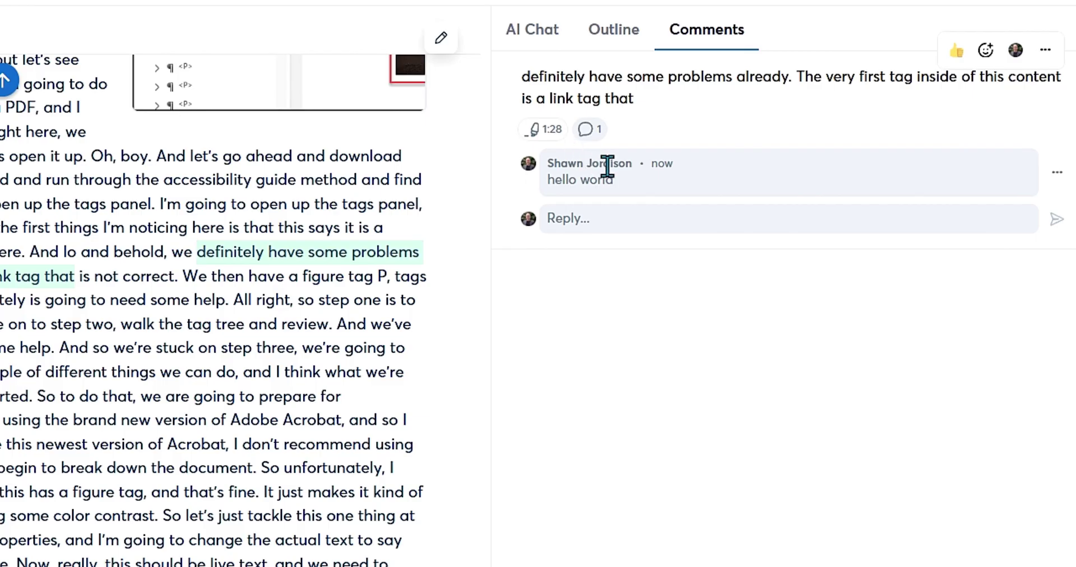
- In the Outline, expand 'Tag Editing and Color Contrast Adjustments' after toggling the first chapter
{"action": "left_click", "coordinate": [608, 36]}
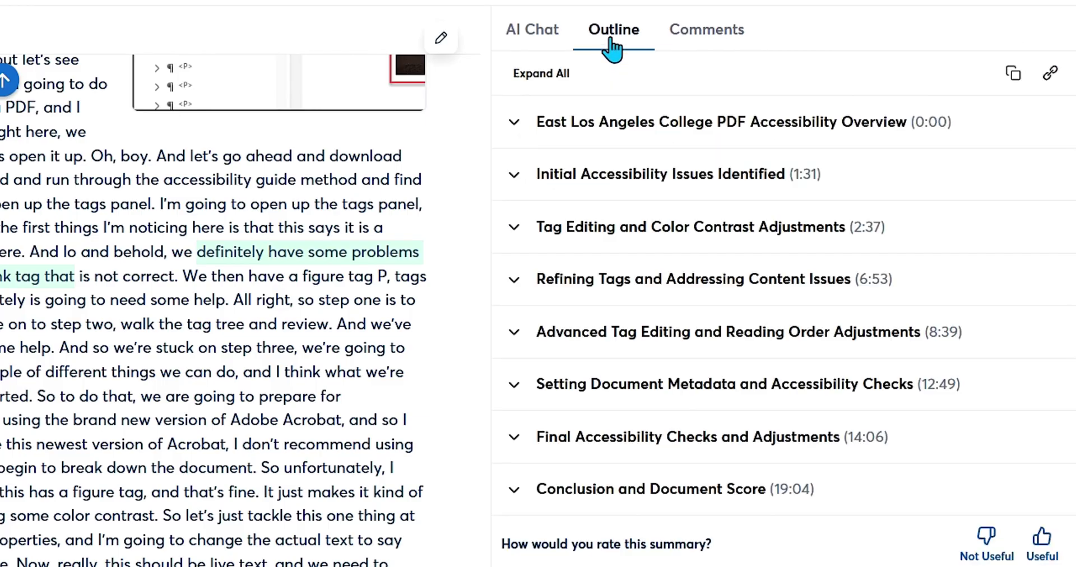
{"action": "left_click", "coordinate": [515, 123]}
{"action": "left_click", "coordinate": [514, 121]}
{"action": "left_click", "coordinate": [514, 226]}
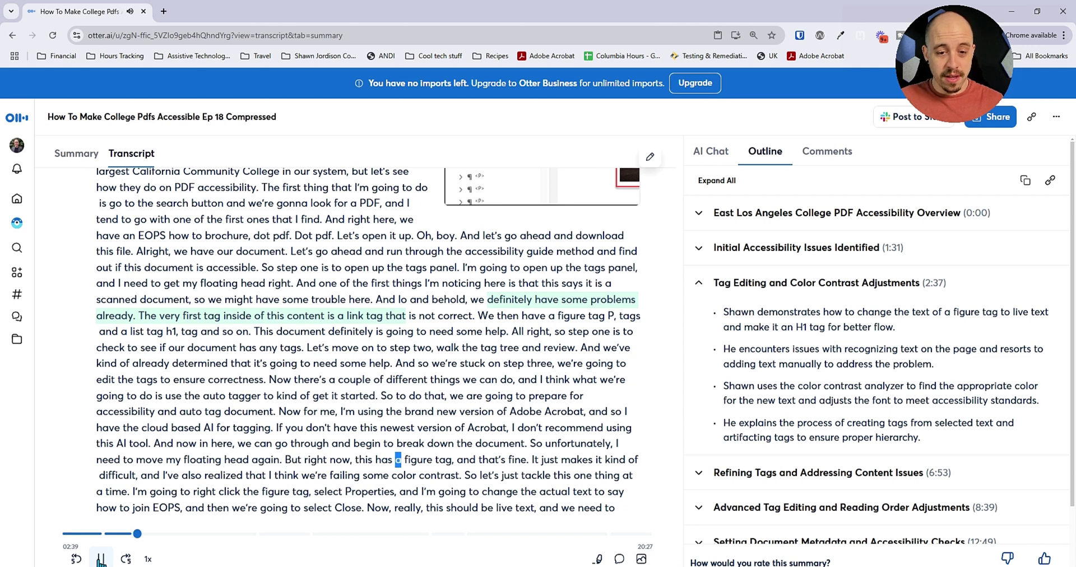
- Pause the recording's playback
{"action": "left_click", "coordinate": [101, 559]}
{"action": "scroll", "coordinate": [869, 457], "scroll_direction": "down", "scroll_amount": 3}
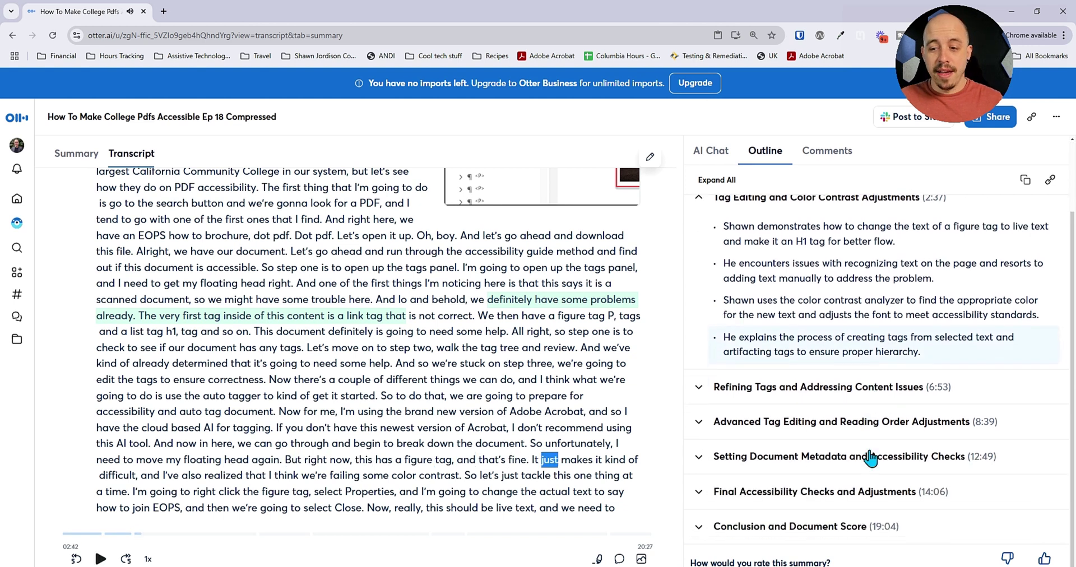
{"action": "scroll", "coordinate": [860, 452], "scroll_direction": "up", "scroll_amount": 3}
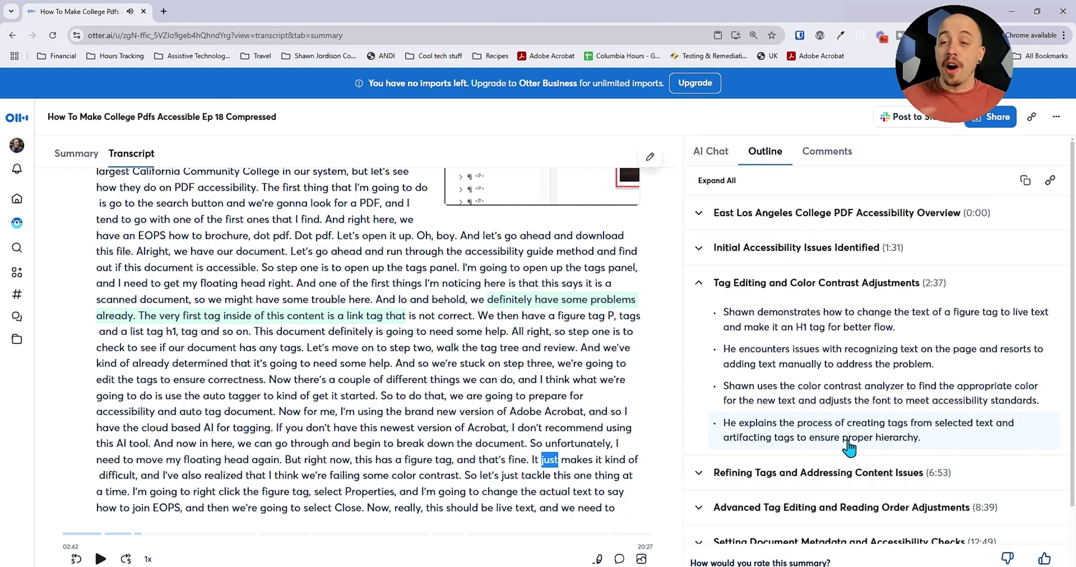